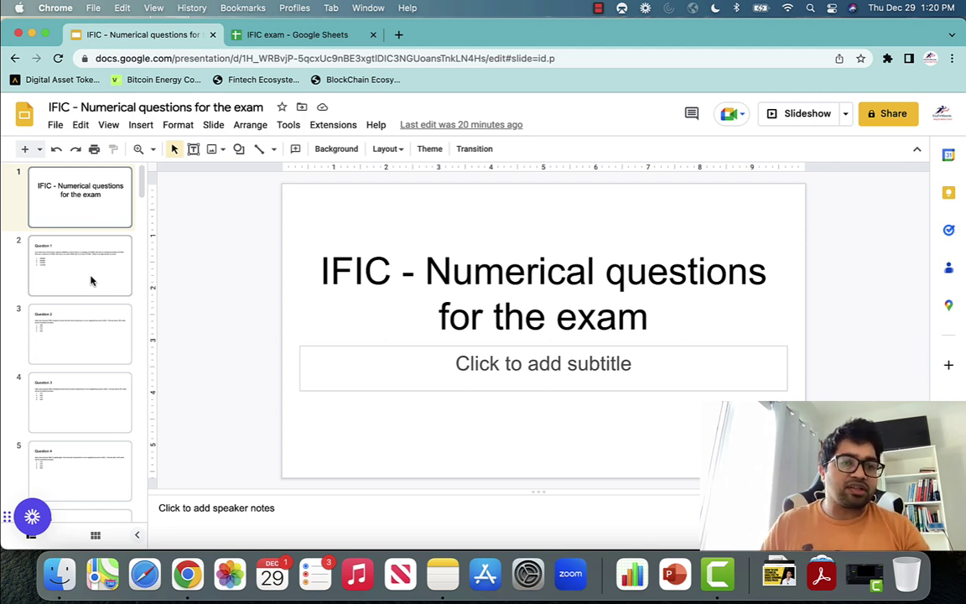
Open slide 2, Question 1, which asks for the client's approximate net worth
left_click(93, 281)
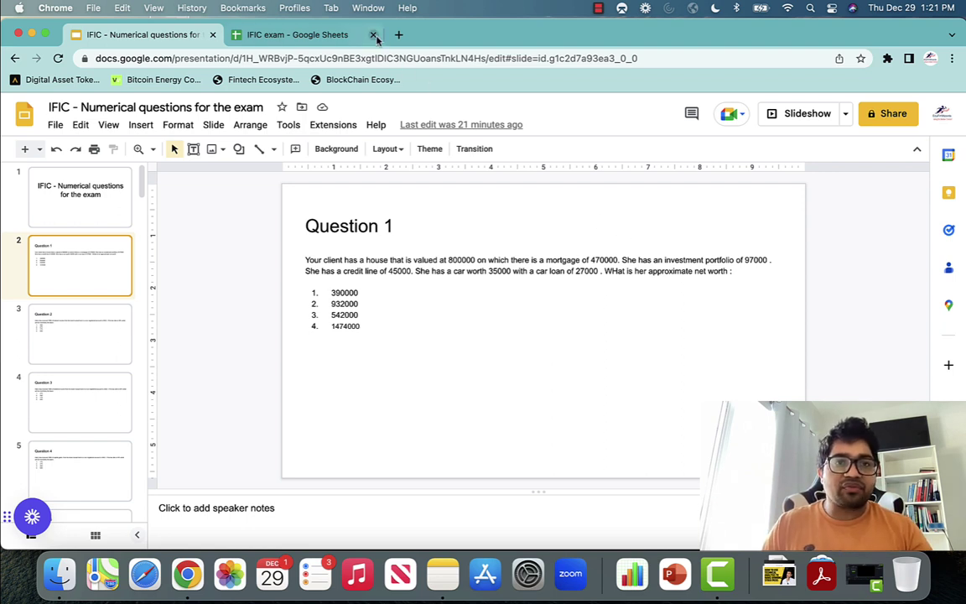
left_click(334, 35)
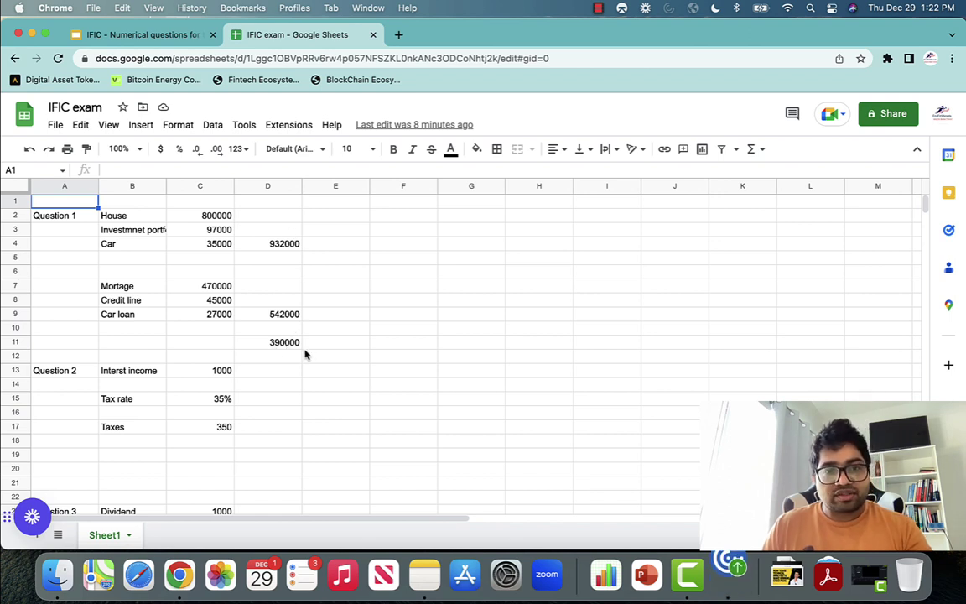
left_click(155, 34)
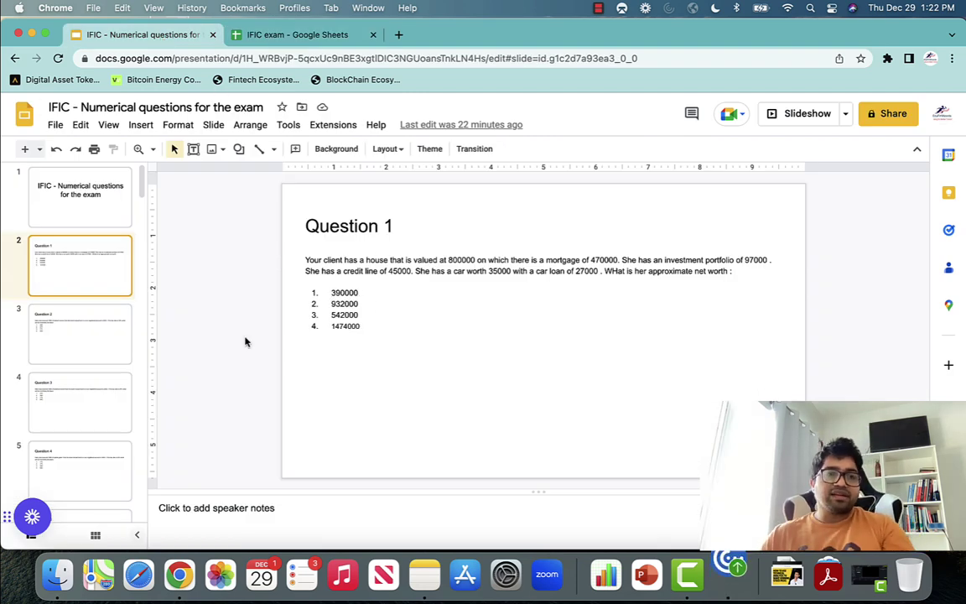
Open slide 3, Question 2, on a 35% tax on 1000 of interest income
left_click(100, 324)
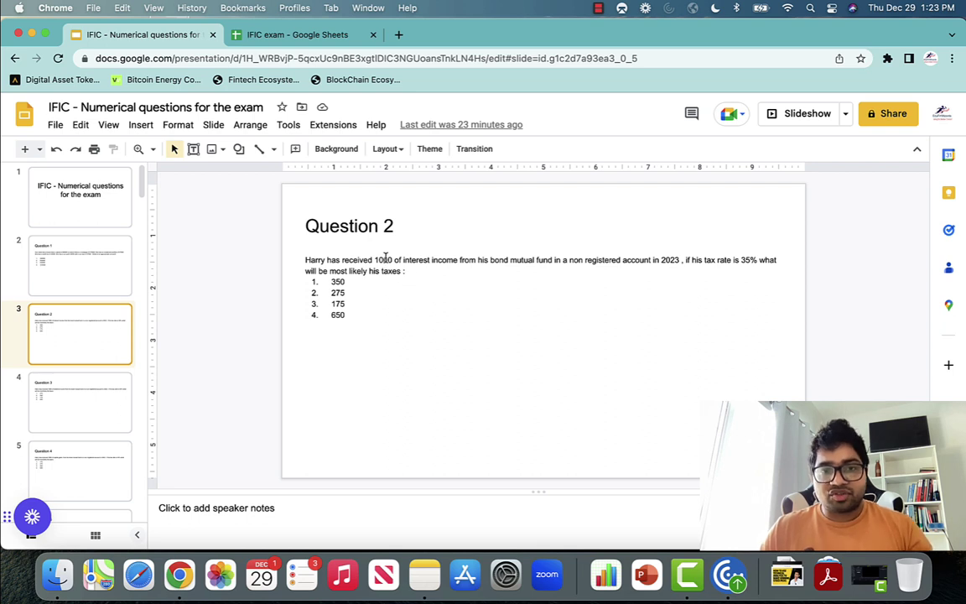
Show that Question 2's Taxes 350 in the IFIC exam sheet comes from =C13*C15
left_click(320, 37)
scroll(168, 324, "down", 1)
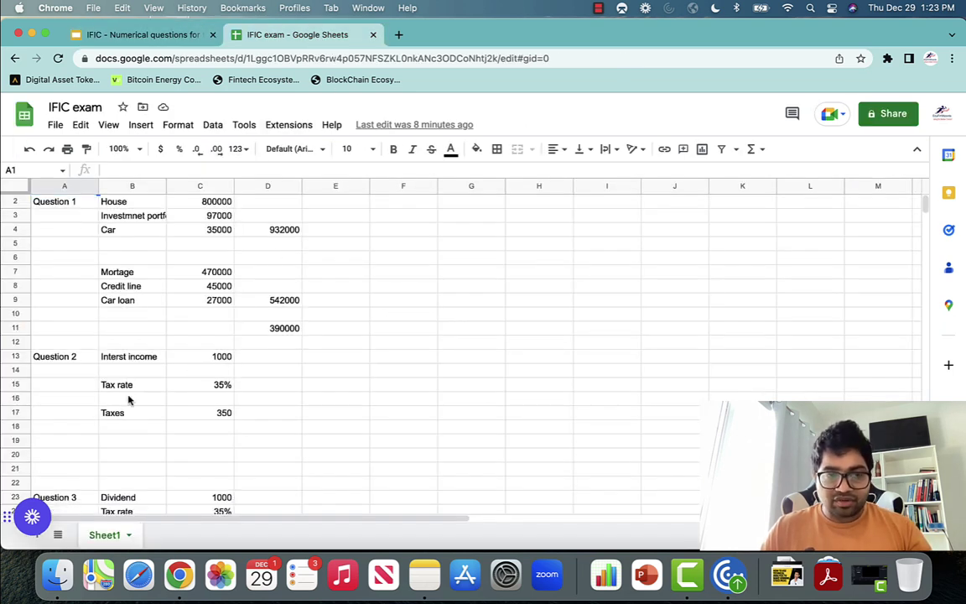
left_click(217, 412)
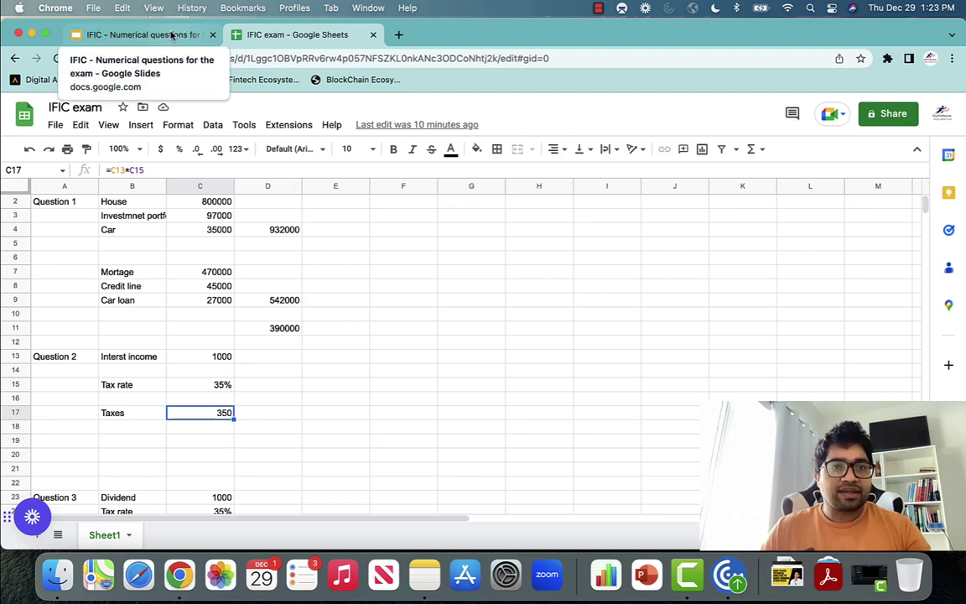
left_click(173, 35)
Open slide 4, Question 3, on dividend income tax, then return to the IFIC exam sheet
left_click(91, 399)
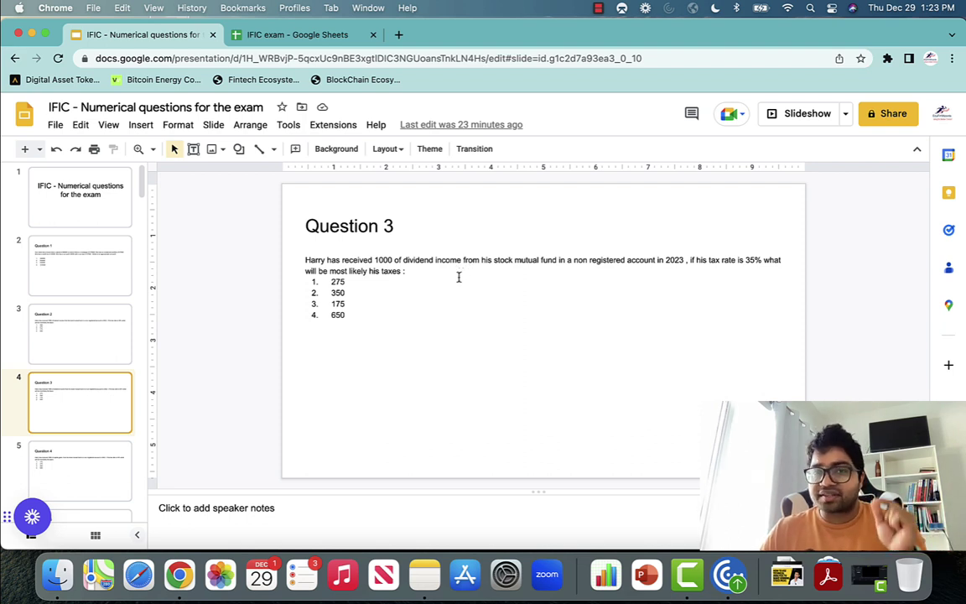
left_click(324, 35)
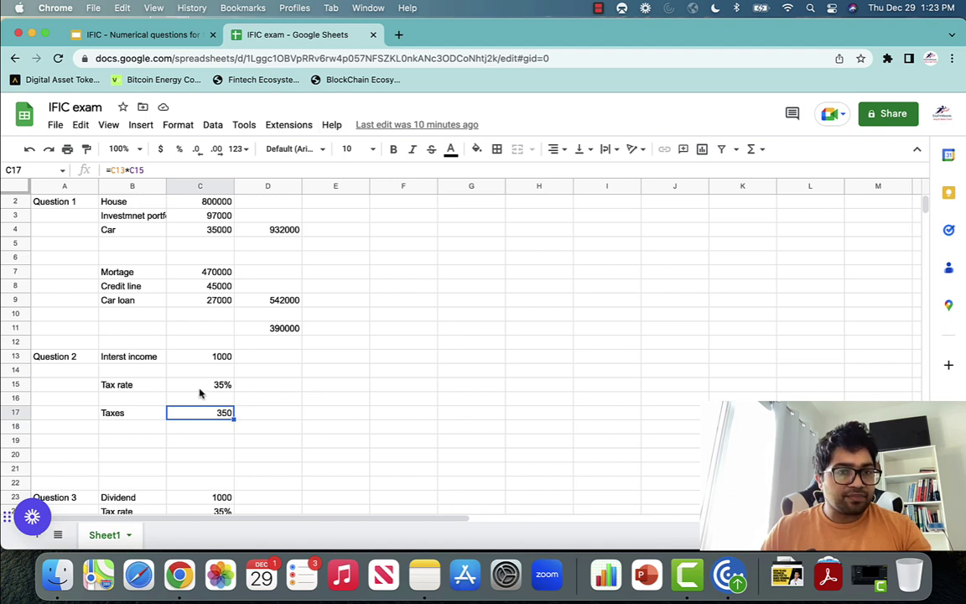
Trace Question 3's formulas: dividend 1000, gross 1380, tax 483, dividend tax credit, final taxes 274.896
scroll(200, 393, "down", 5)
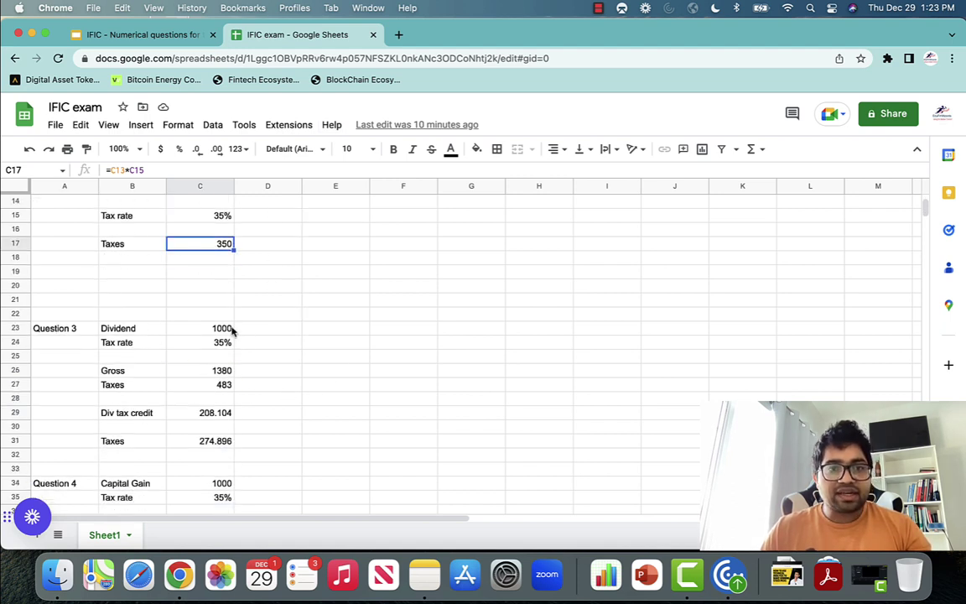
left_click(232, 329)
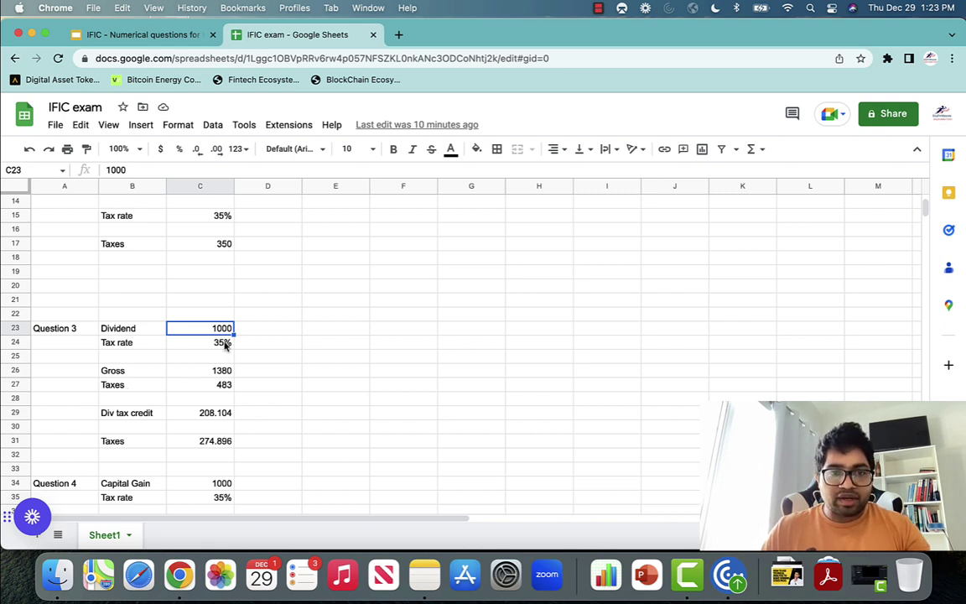
left_click(226, 374)
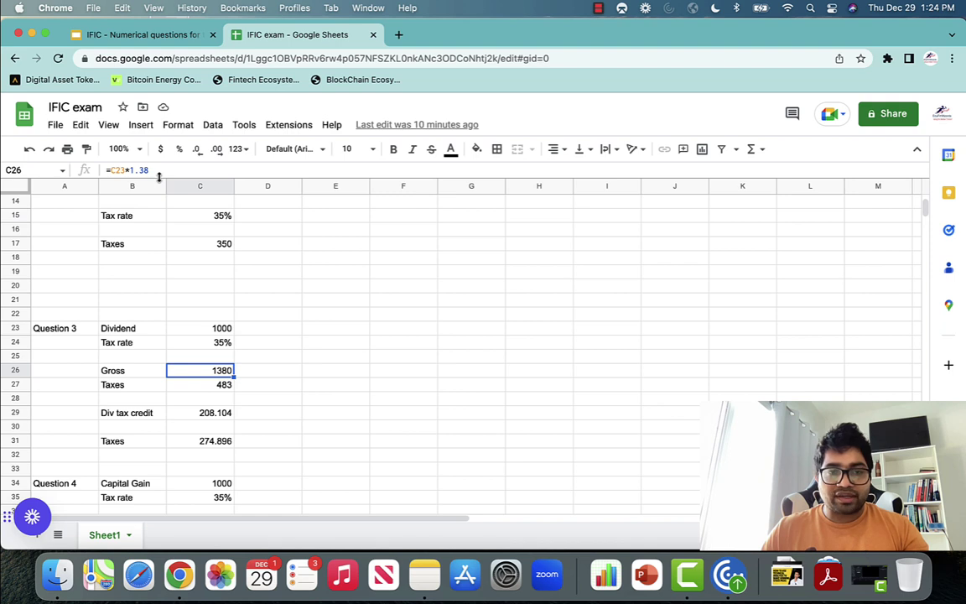
left_click(224, 386)
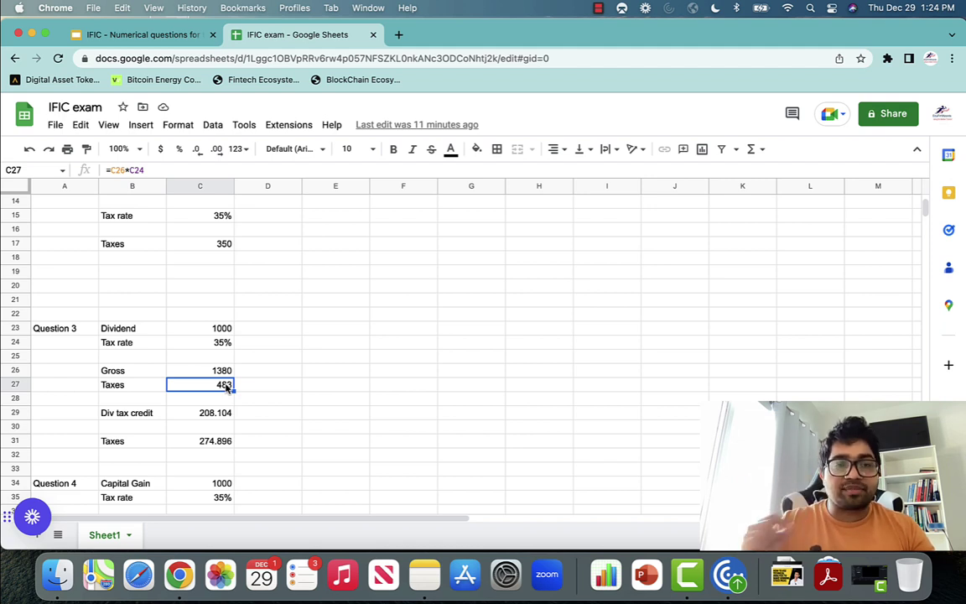
left_click(215, 371)
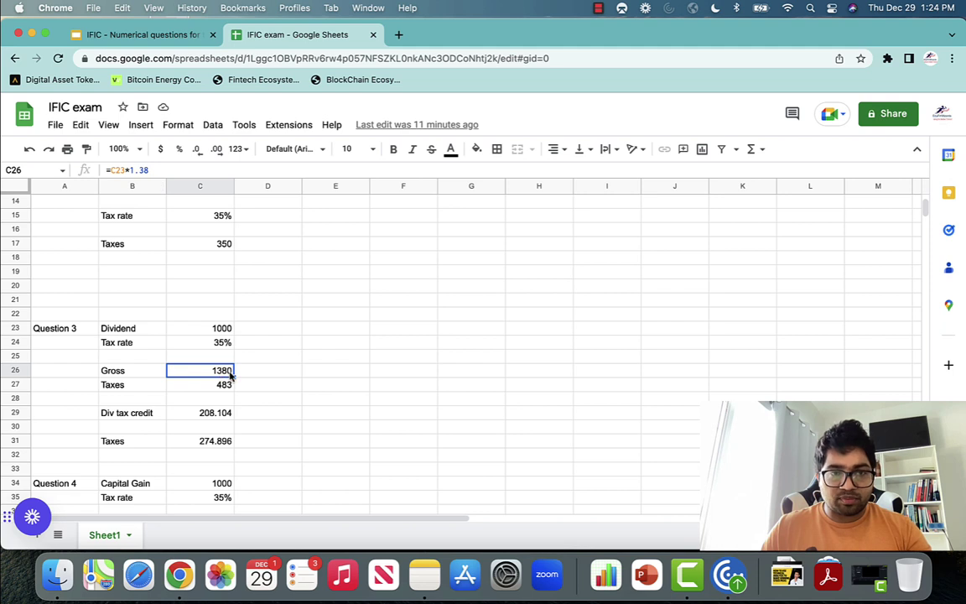
key("Down")
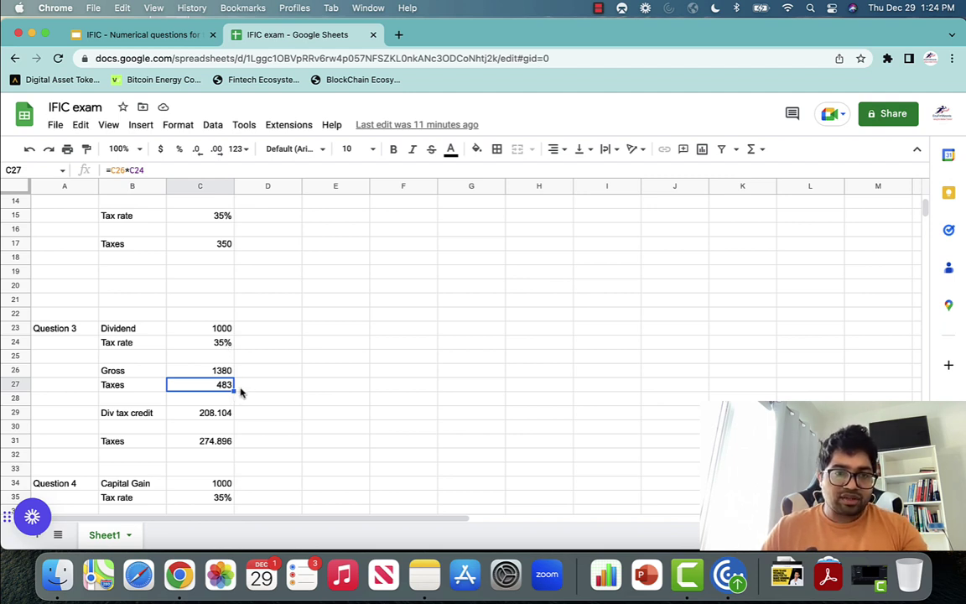
left_click(216, 409)
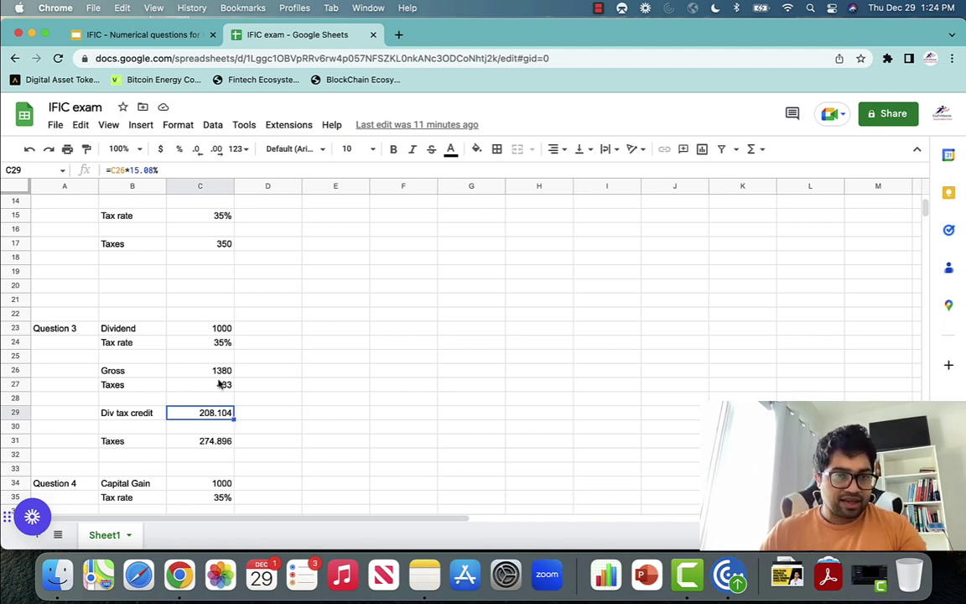
left_click(225, 442)
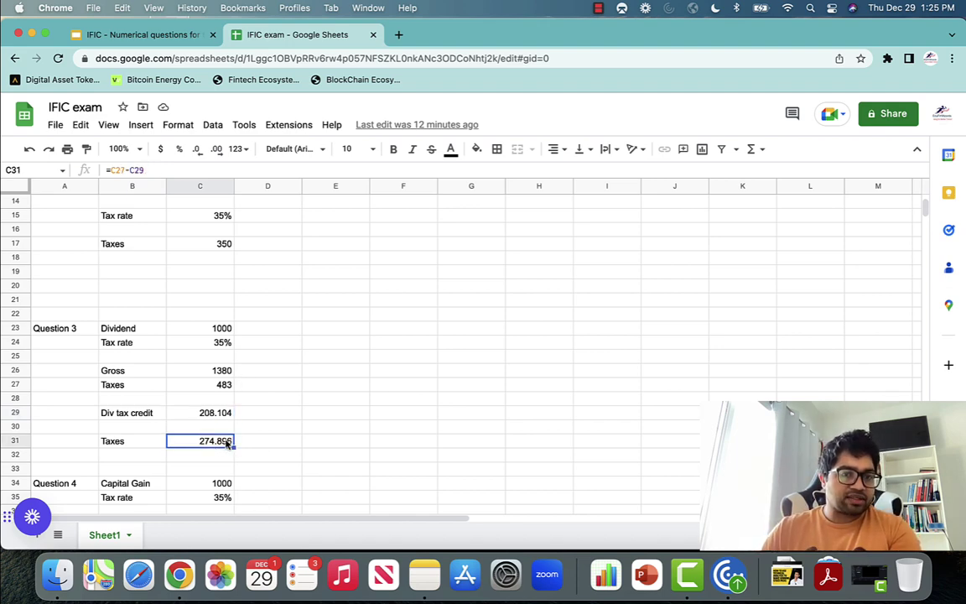
left_click(130, 36)
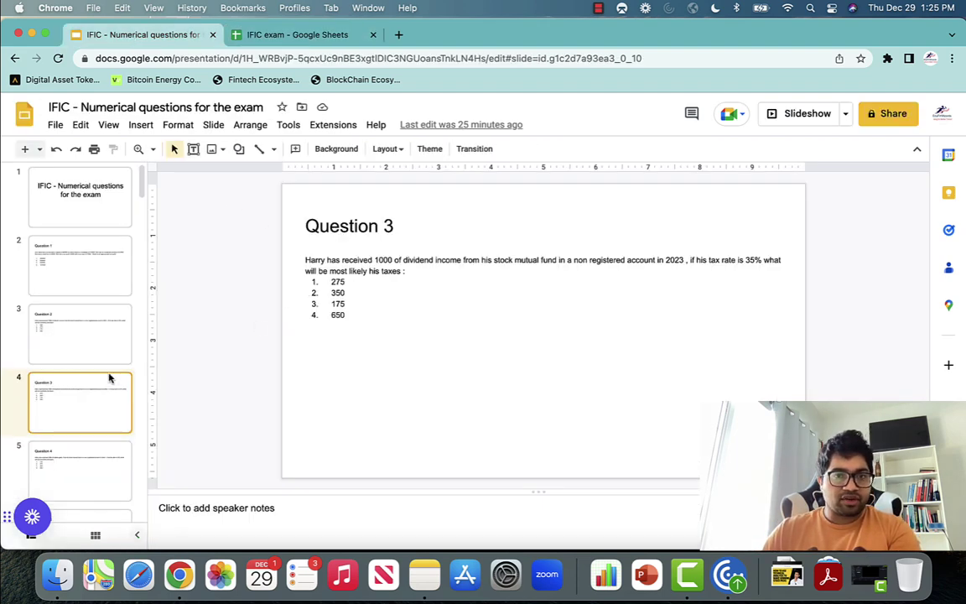
Open slide 5, Question 4, on a 35% tax on 1000 of mutual fund capital gains
scroll(56, 382, "down", 2)
left_click(61, 450)
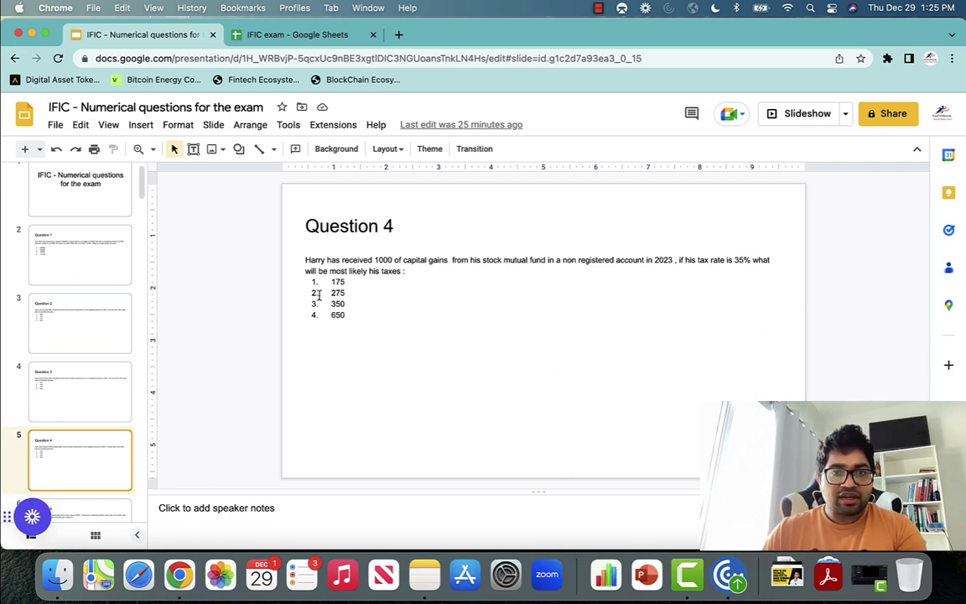
Check Question 4's formulas: the 1000 gain halved (=C34/2) and taxed at 35% (=C37*C35) gives 175
left_click(328, 37)
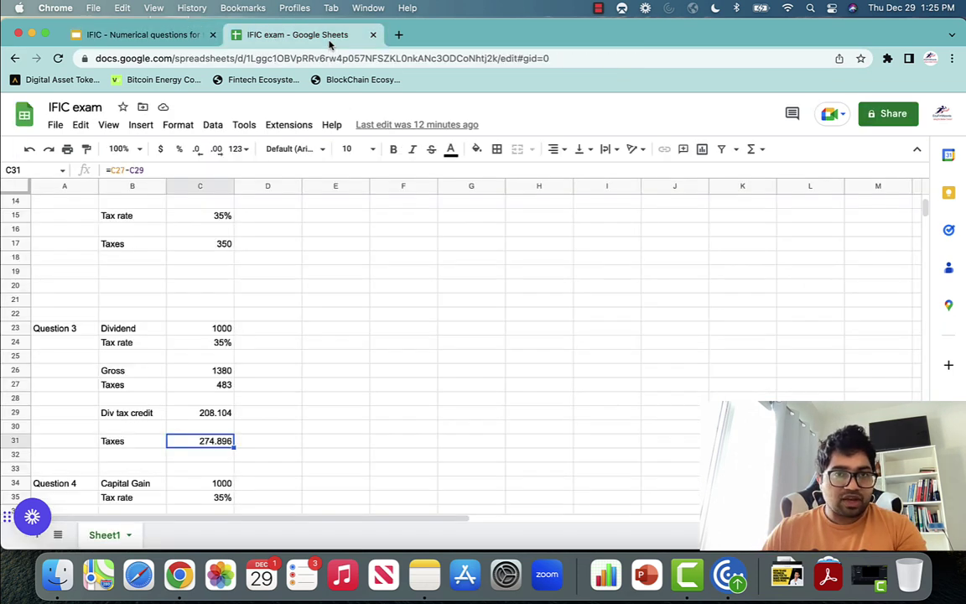
scroll(336, 419, "down", 3)
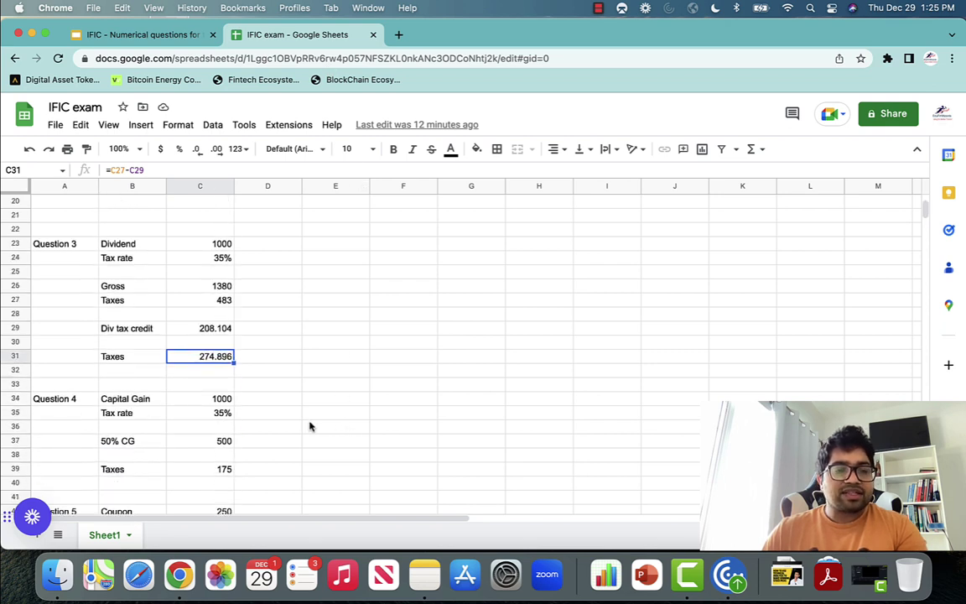
left_click(206, 403)
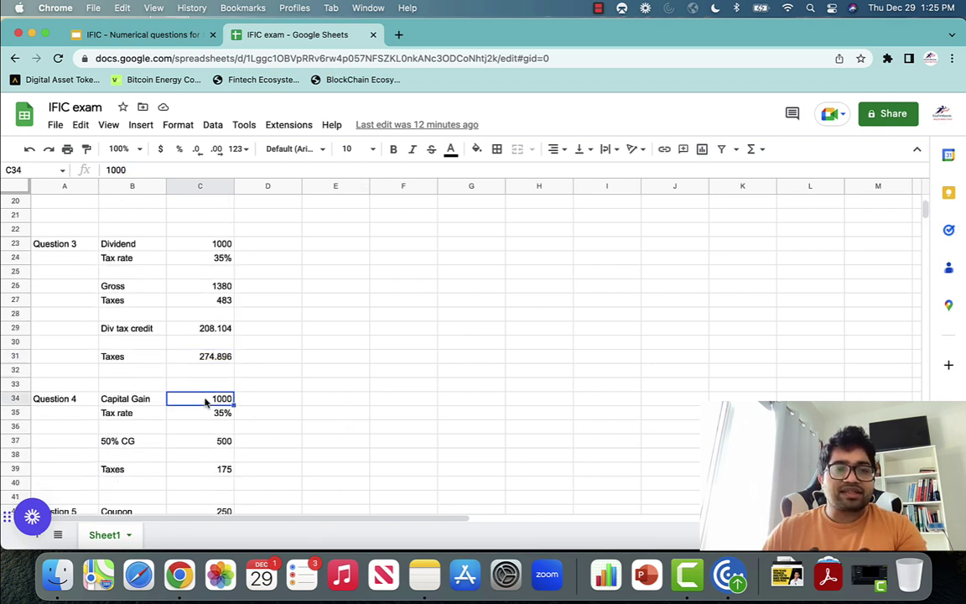
left_click(221, 443)
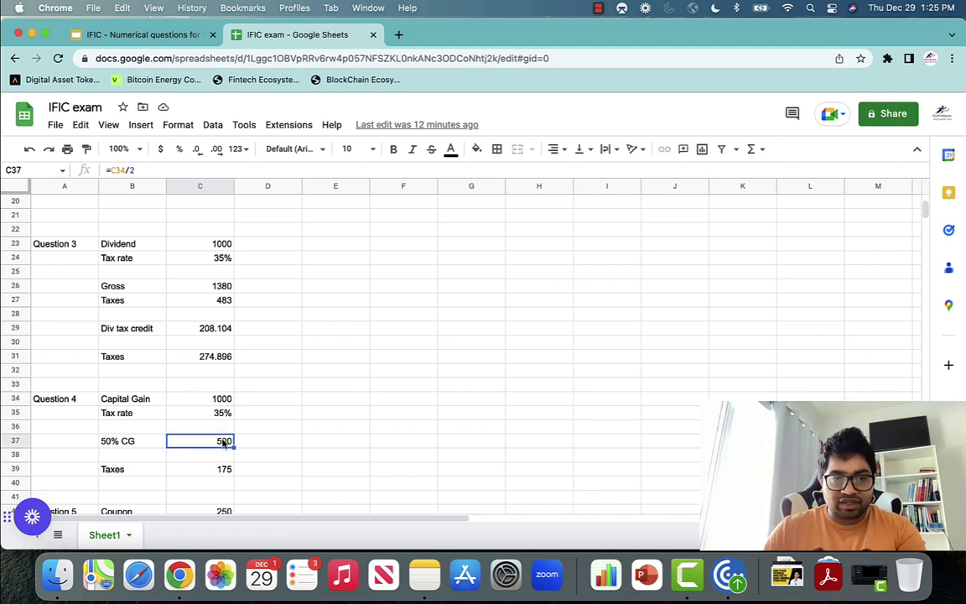
scroll(225, 445, "down", 1)
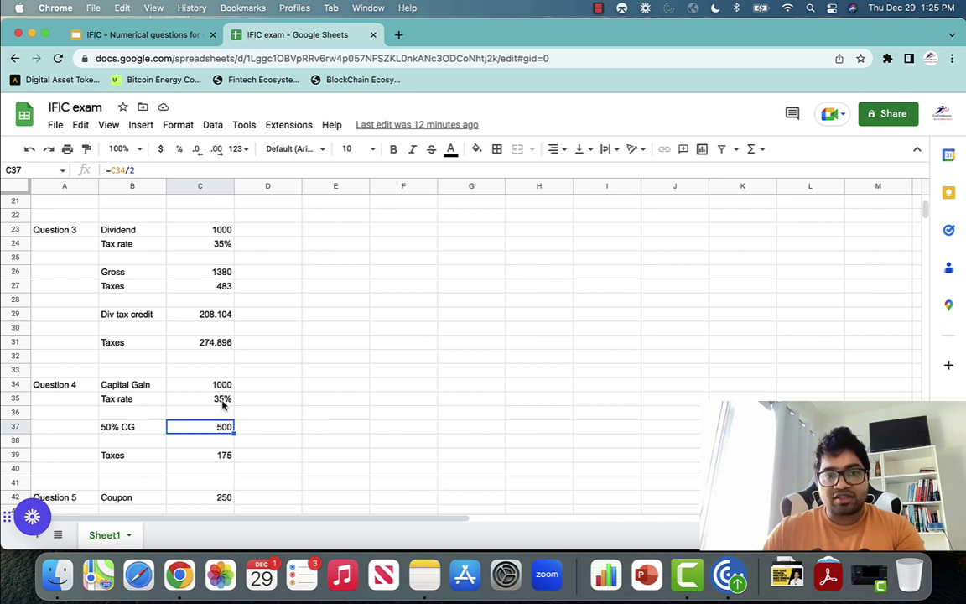
left_click(231, 454)
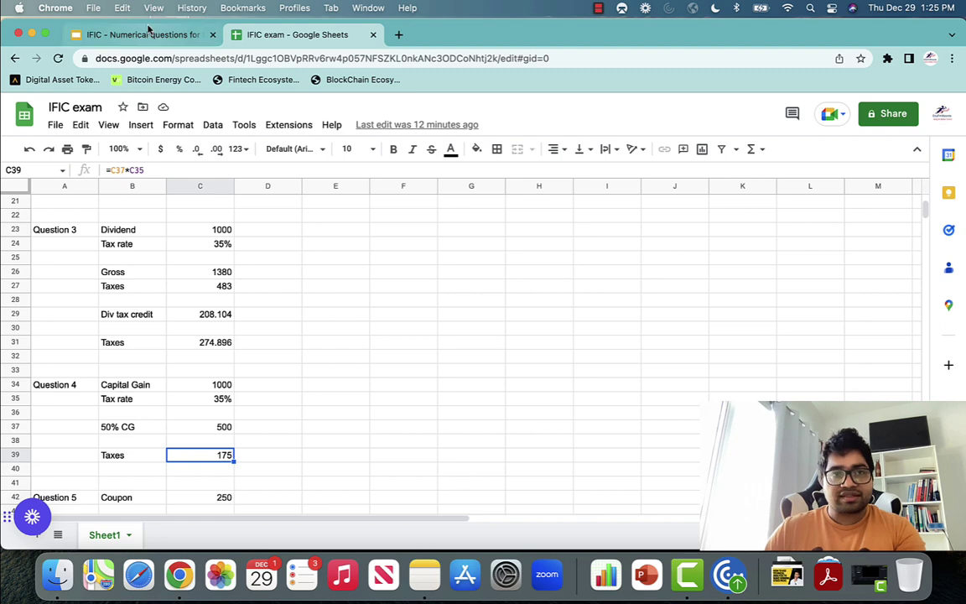
left_click(146, 32)
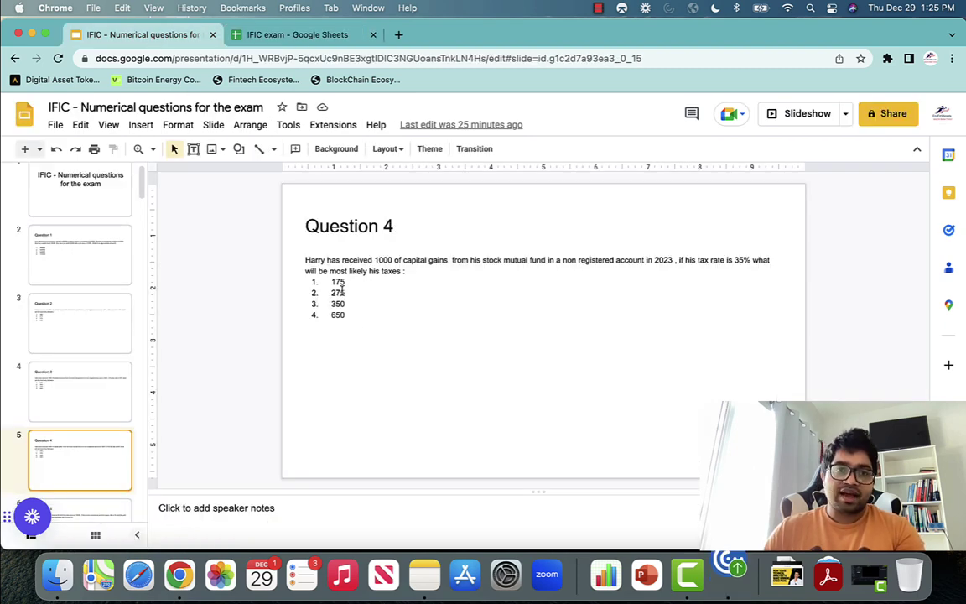
Open slide 6, Question 5: the coupon on a 98 CAD, 10000 face, 5% semiannual bond
scroll(70, 398, "down", 1)
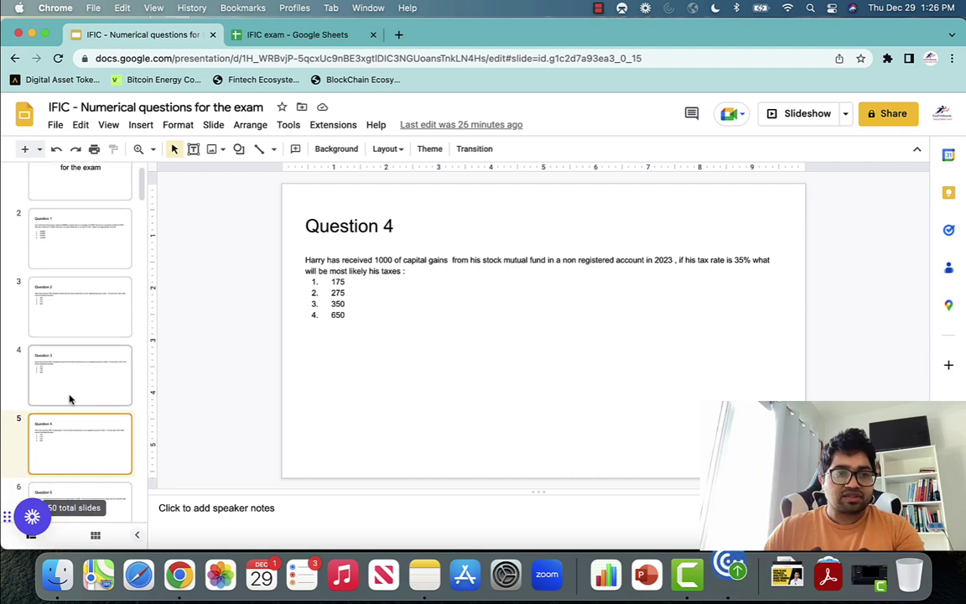
scroll(71, 399, "down", 5)
left_click(83, 402)
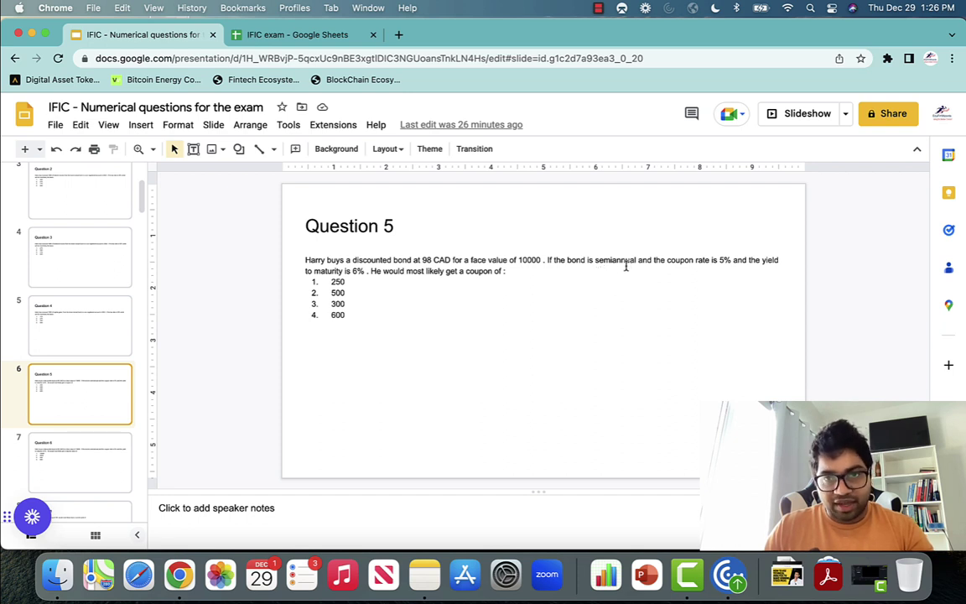
Bring up the Question 5 rows in the IFIC exam sheet, where Coupon is 250
left_click(302, 36)
scroll(369, 319, "down", 3)
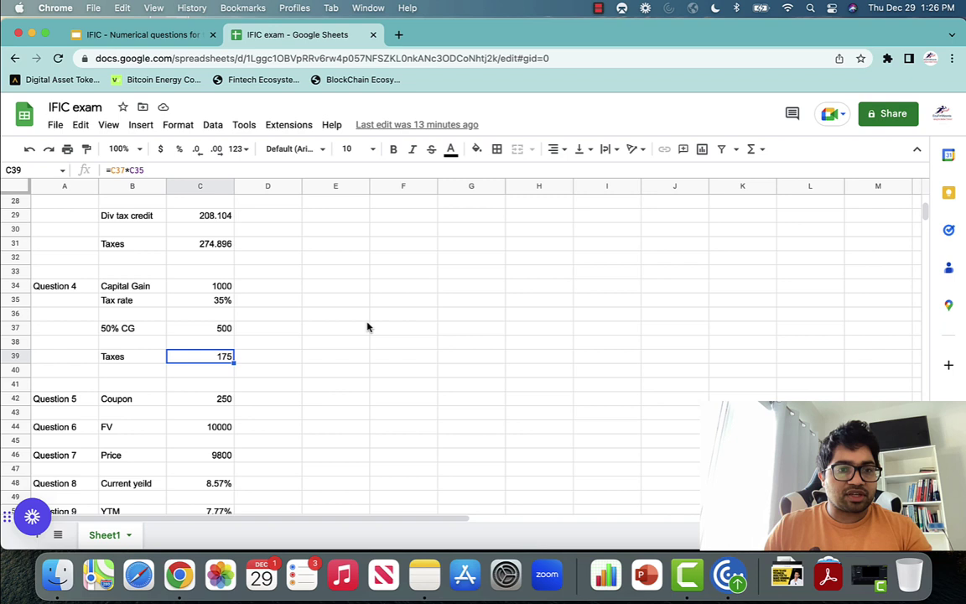
Check the C42 coupon formula giving 250, then open slide 7, Question 6, on maturity value
left_click(222, 400)
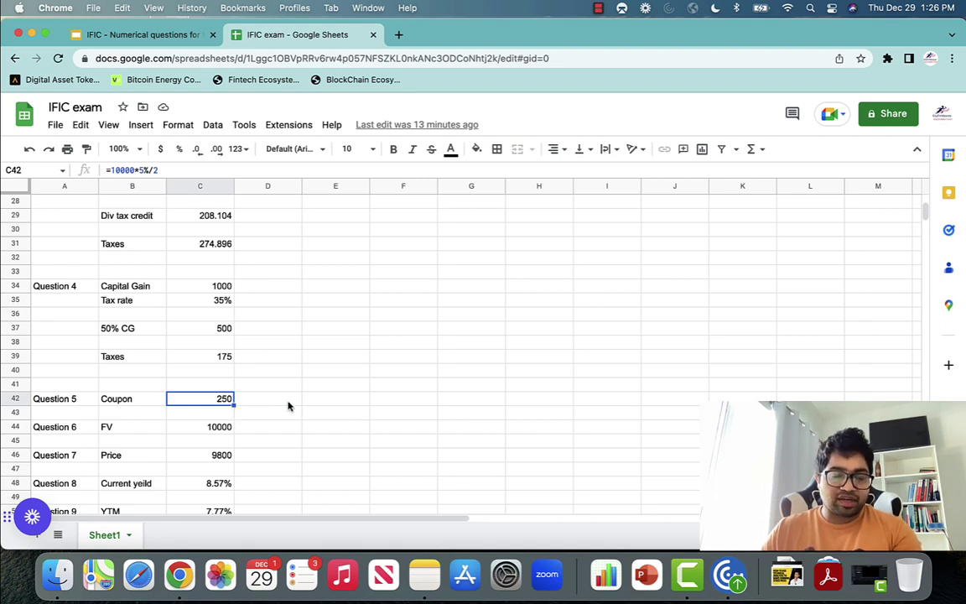
left_click(149, 37)
left_click(95, 442)
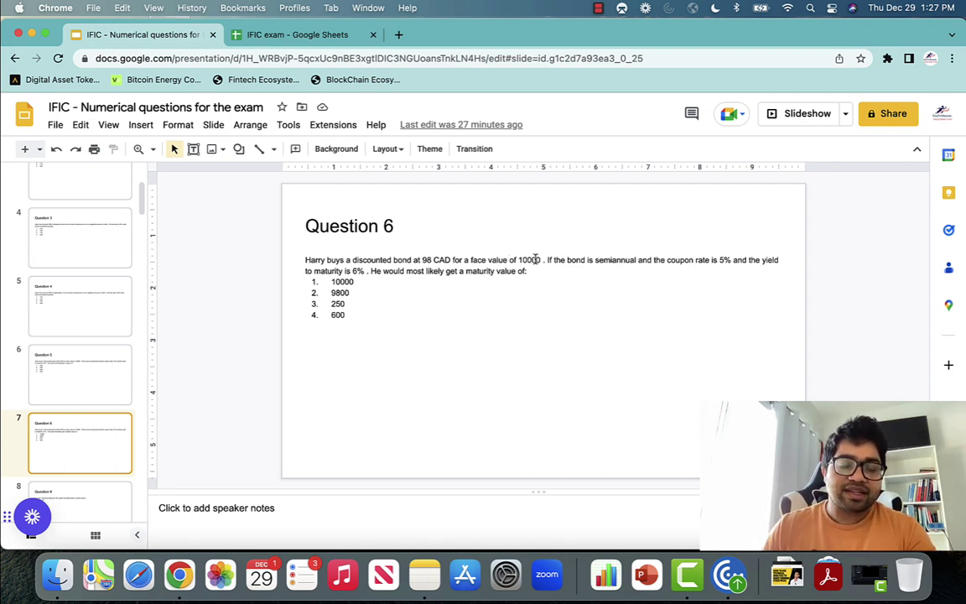
Flip between the Question 8 and Question 6 slides in the filmstrip, settling on Question 6
scroll(124, 377, "down", 2)
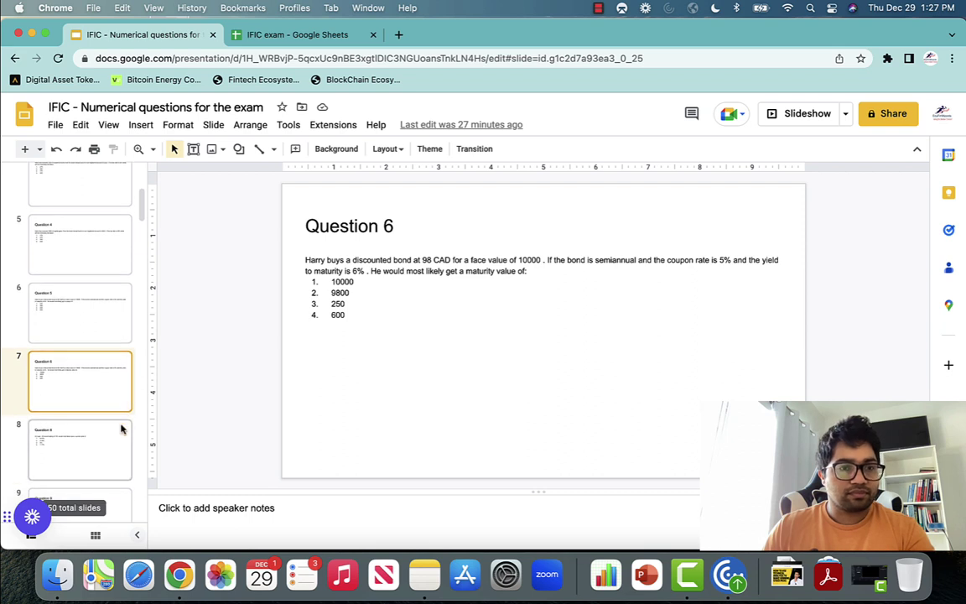
left_click(76, 423)
left_click(81, 396)
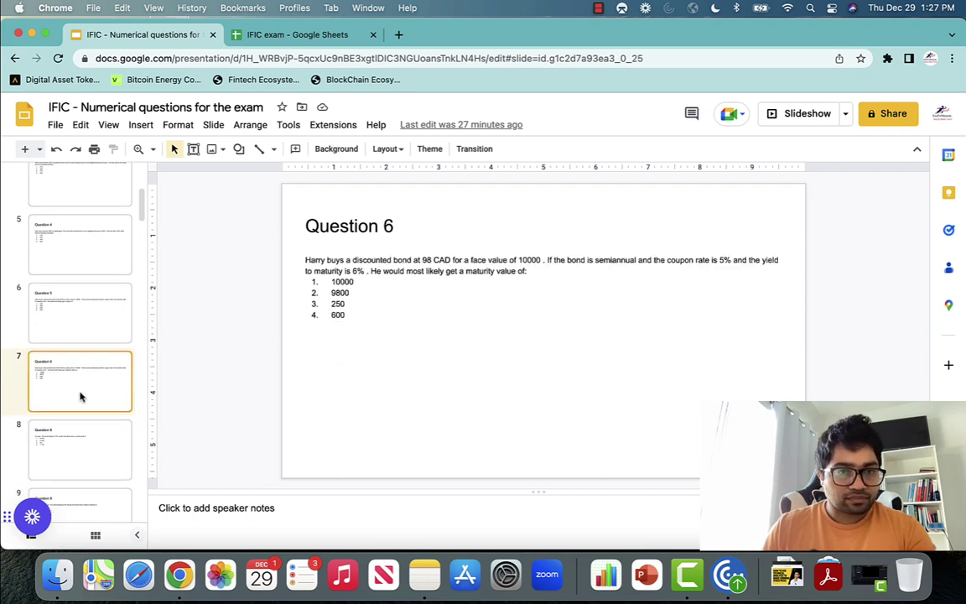
left_click(87, 434)
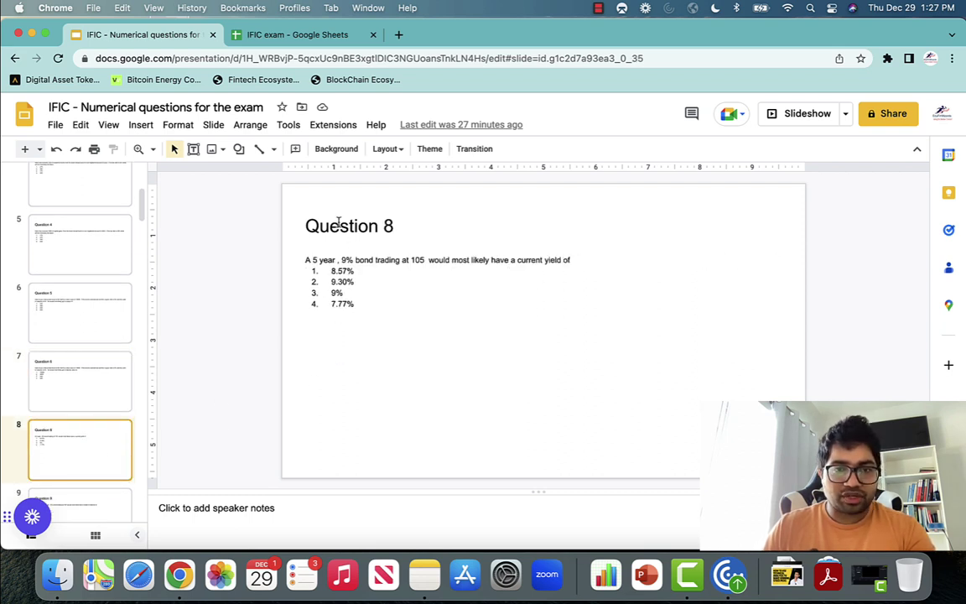
left_click(114, 401)
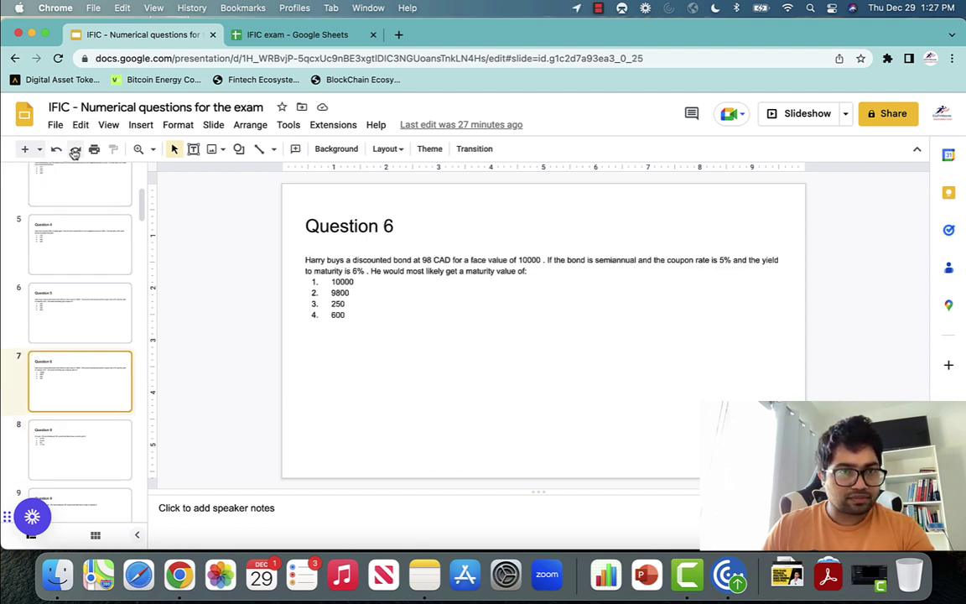
Compare the Question 7 price of 9800 in cell C46 against the slides, ending on Question 6
left_click(260, 34)
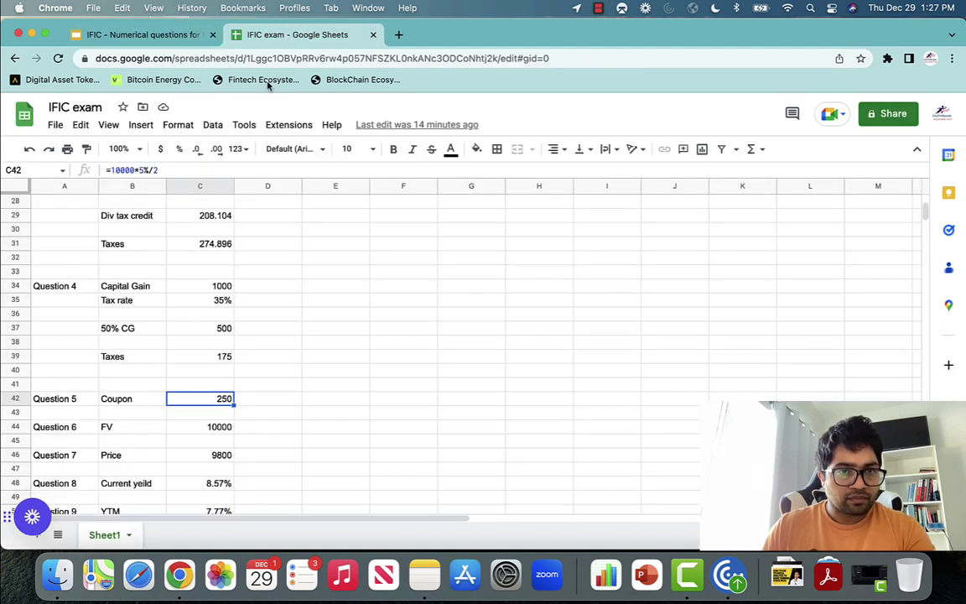
scroll(295, 388, "down", 2)
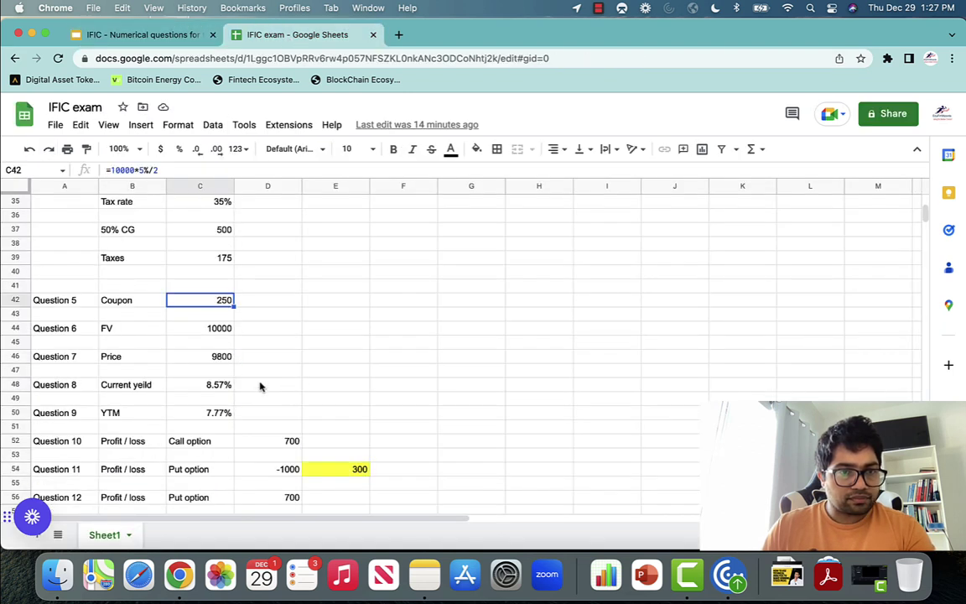
left_click(211, 359)
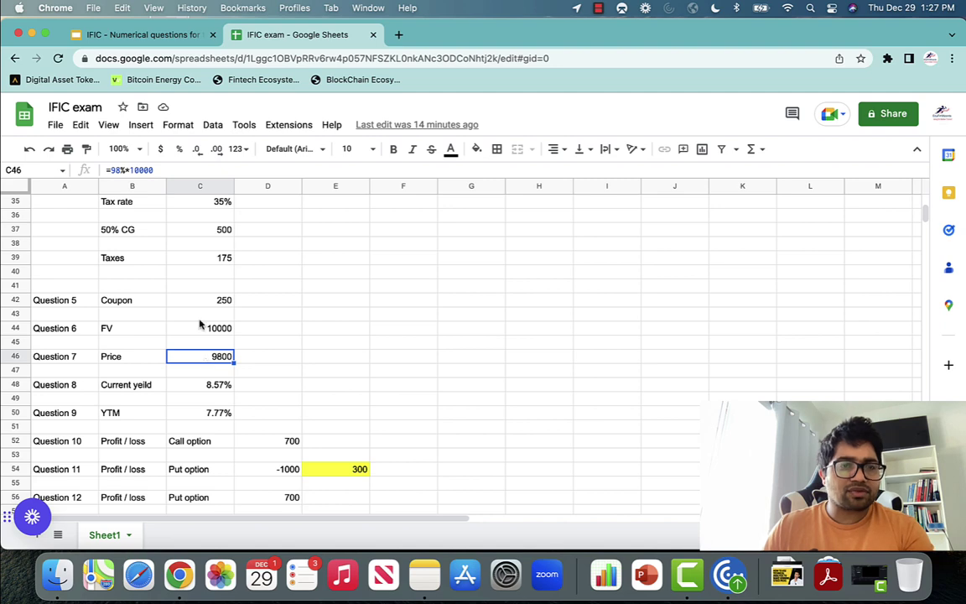
left_click(155, 34)
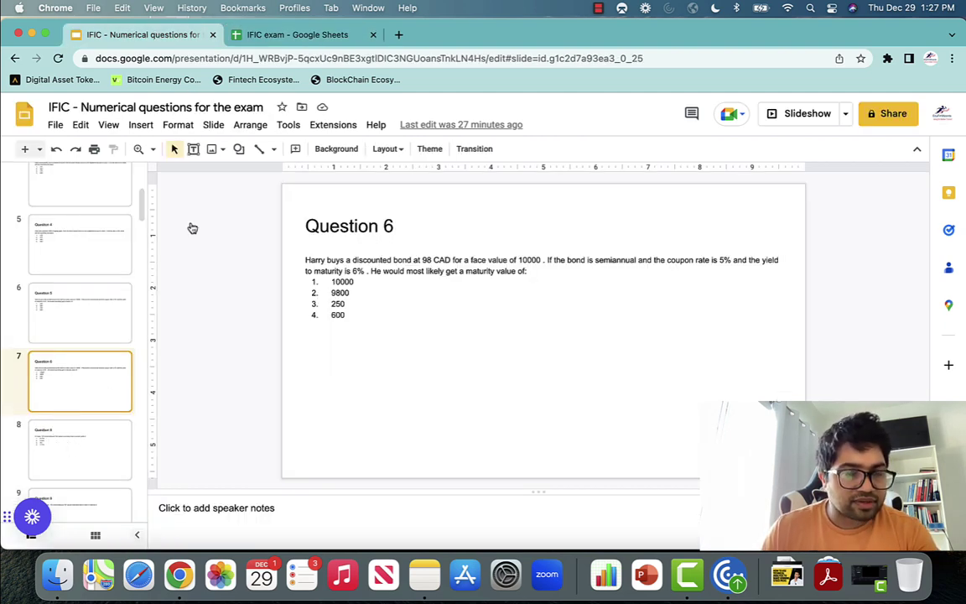
left_click(275, 37)
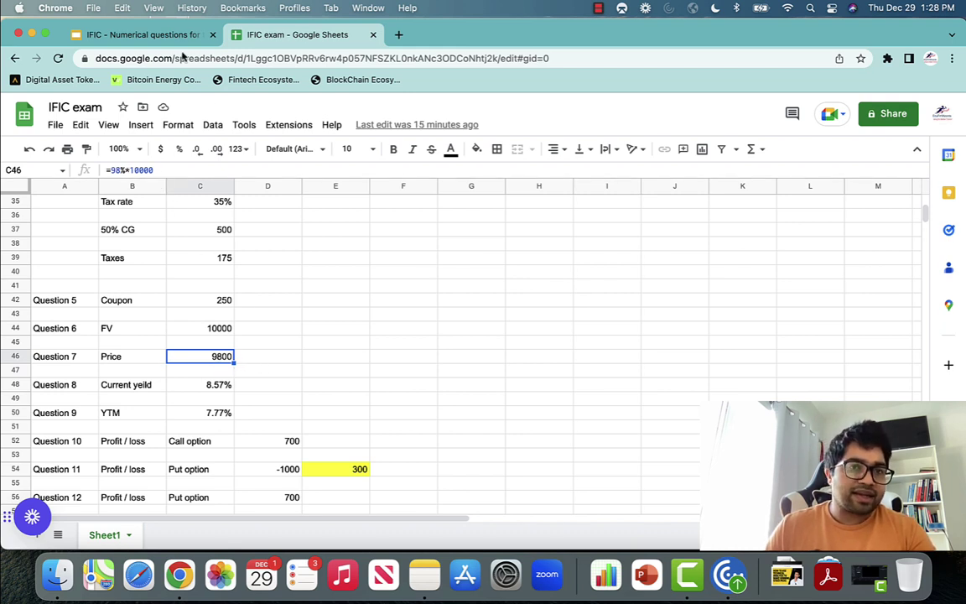
left_click(154, 36)
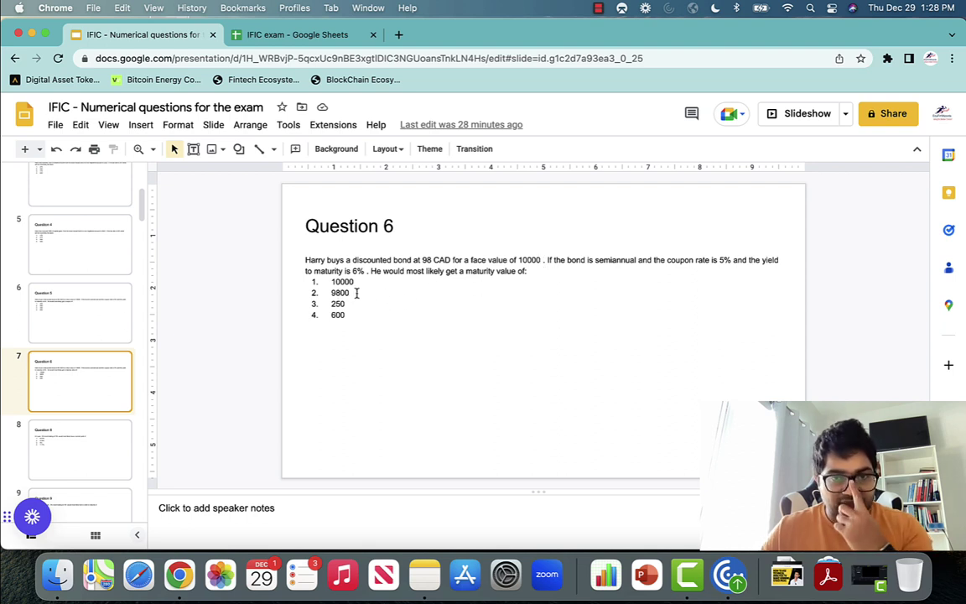
Browse the slides around Question 8 and read its current-yield question, then return to the IFIC exam sheet
left_click(80, 453)
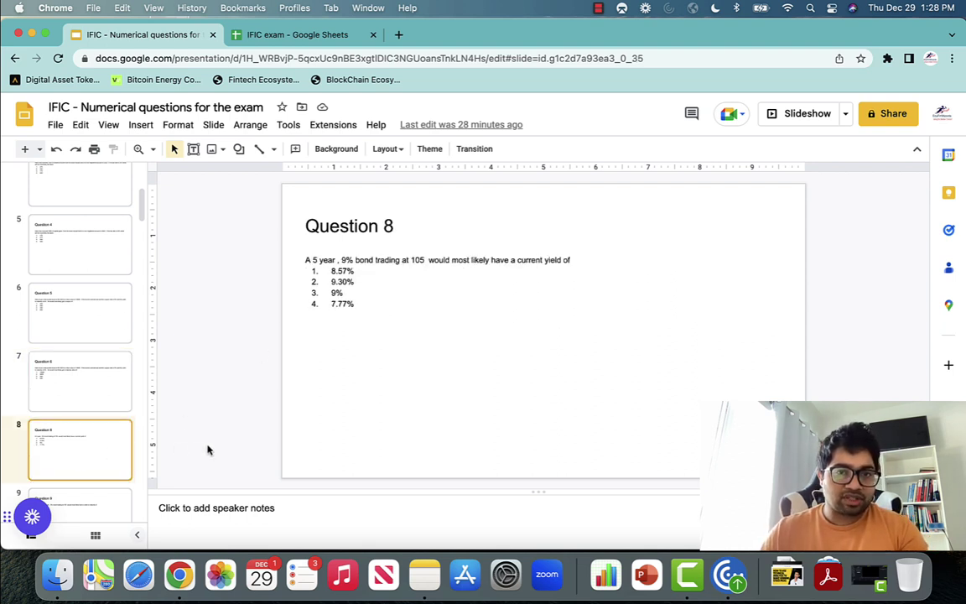
key("Down")
key("Down")
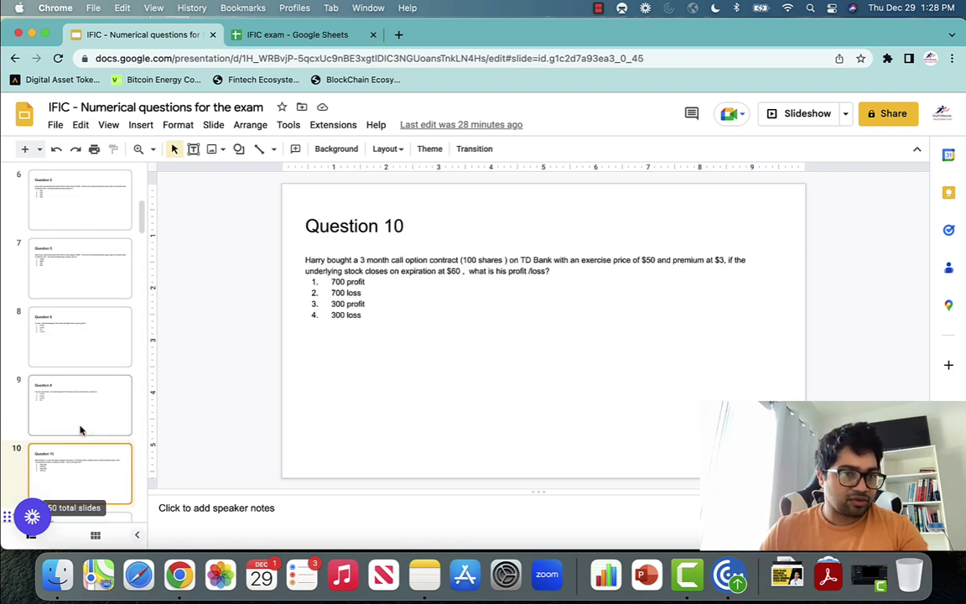
left_click(77, 428)
scroll(60, 358, "up", 1)
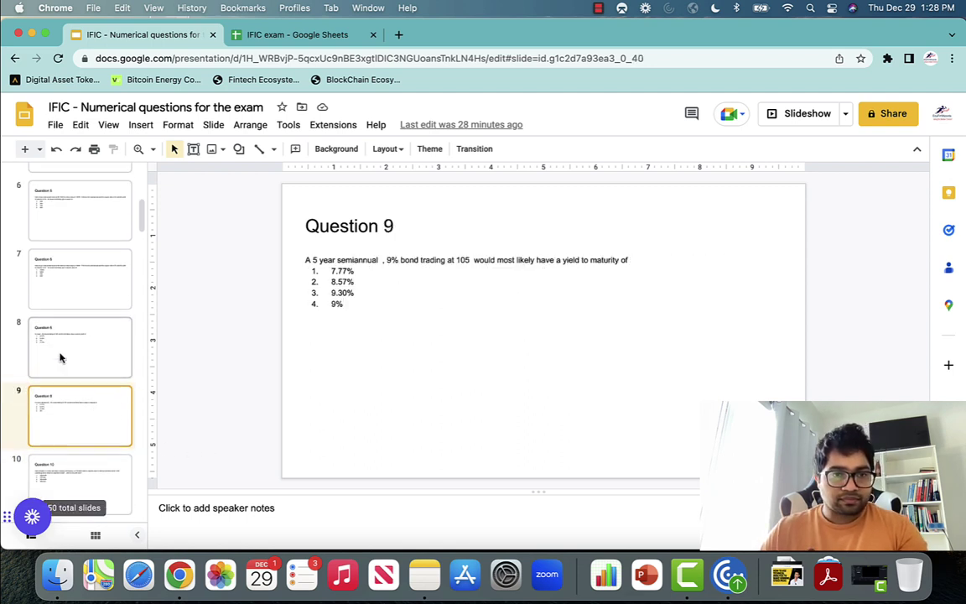
left_click(60, 358)
key("Up")
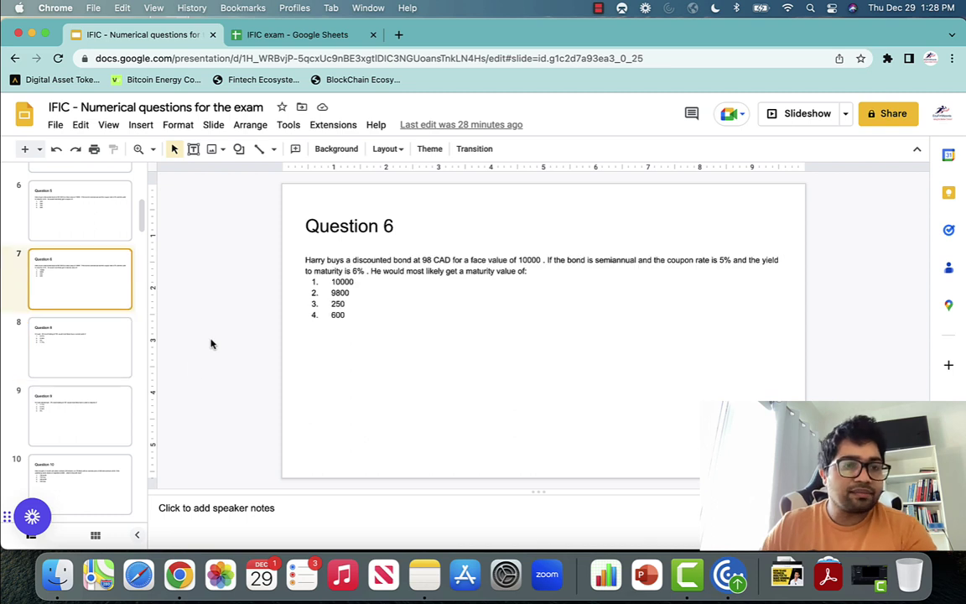
left_click(76, 345)
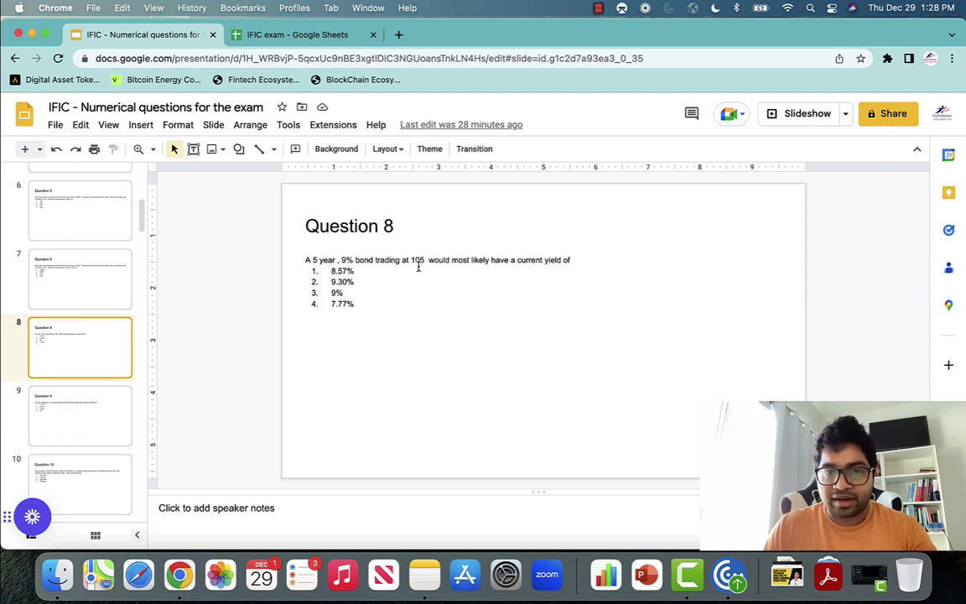
left_click(274, 36)
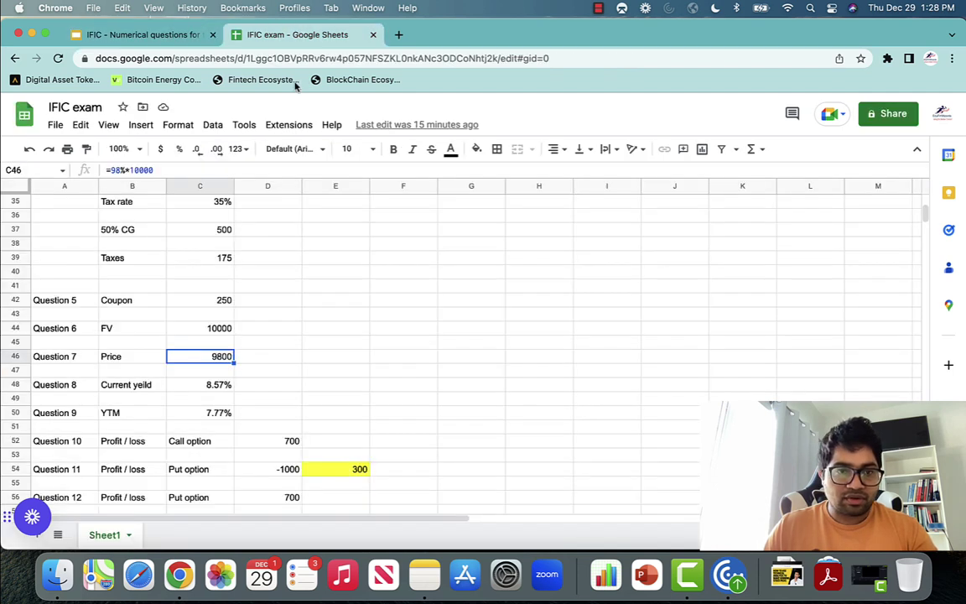
Select C48 to confirm Question 8's 8.57% current yield comes from =9/105
left_click(290, 384)
left_click(189, 388)
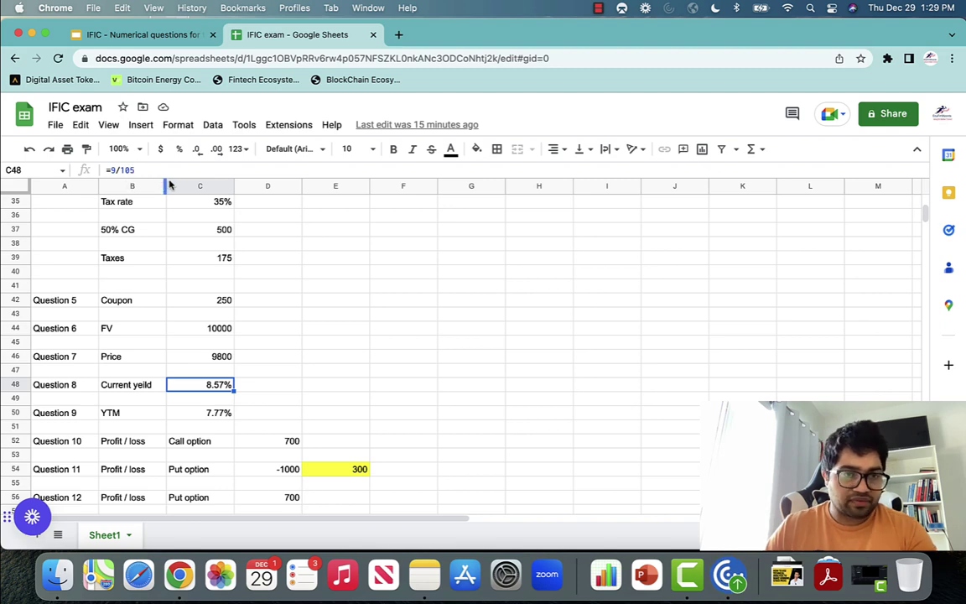
Show the Question 9 slide about the 5-year semiannual 9% bond trading at 105
left_click(150, 35)
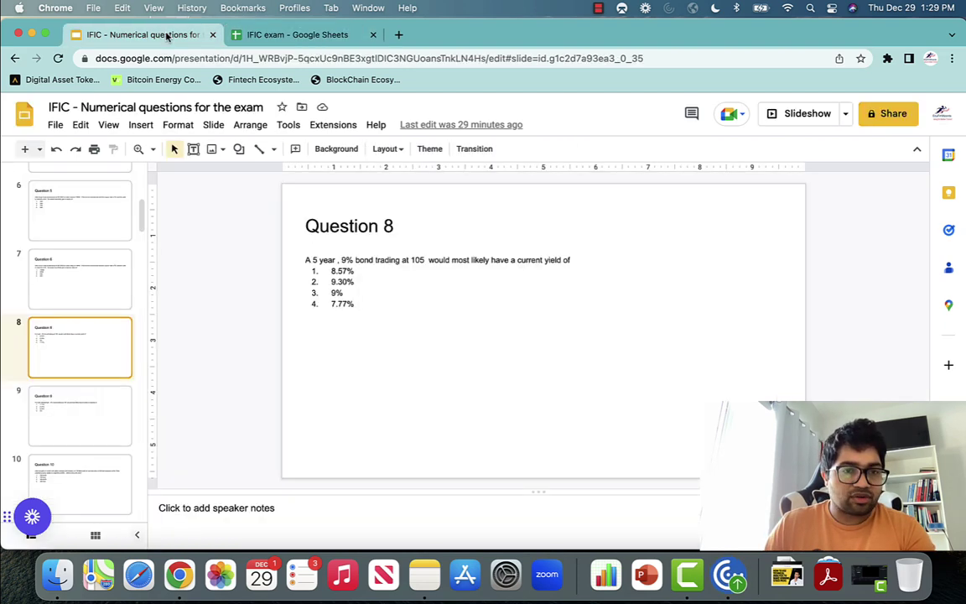
left_click(83, 406)
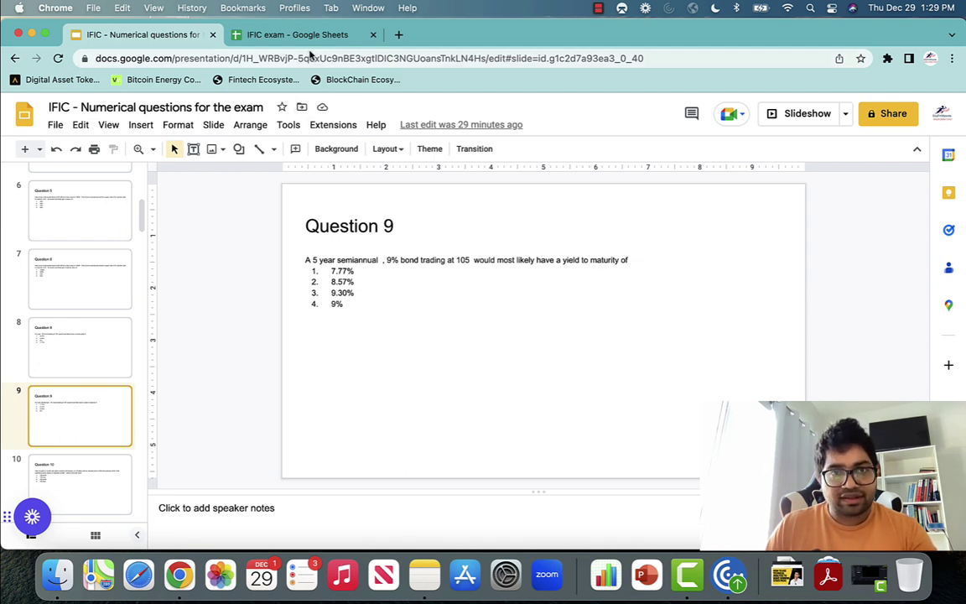
Check the 7.77% YTM in C50 from =rate(5*2,9/2,-105,100,0)*2 against the Question 9 slide
left_click(304, 36)
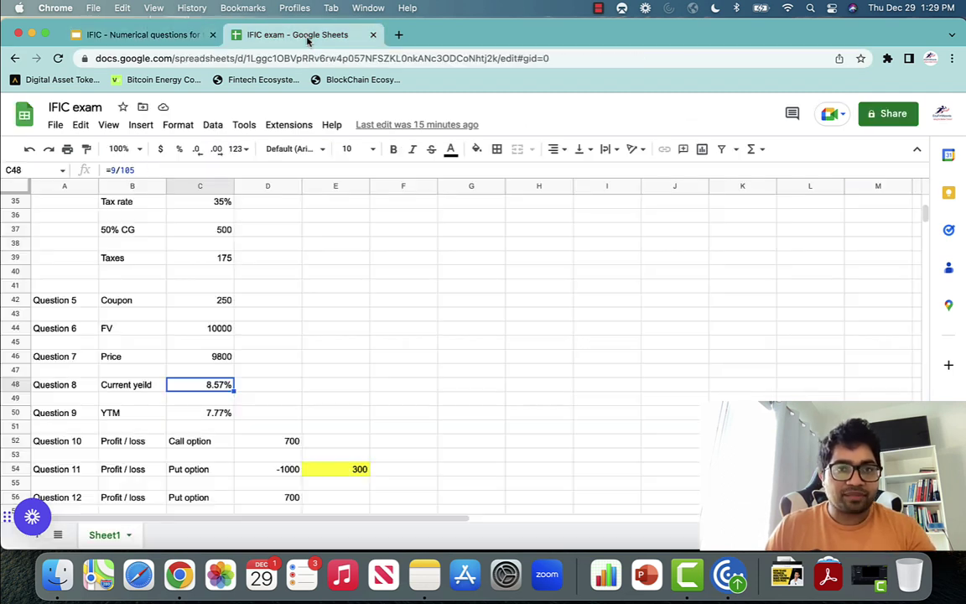
scroll(330, 354, "down", 1)
left_click(217, 399)
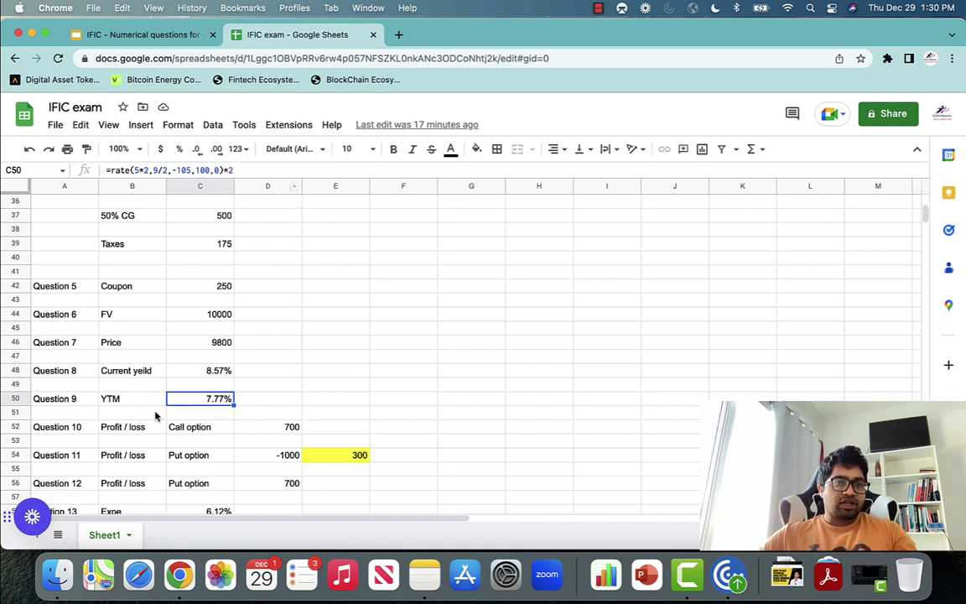
left_click(151, 34)
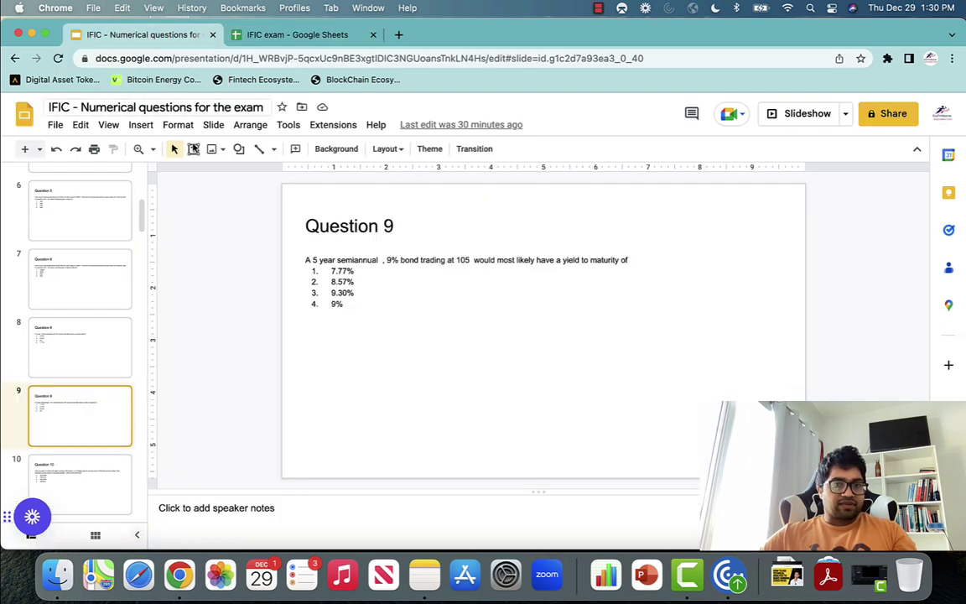